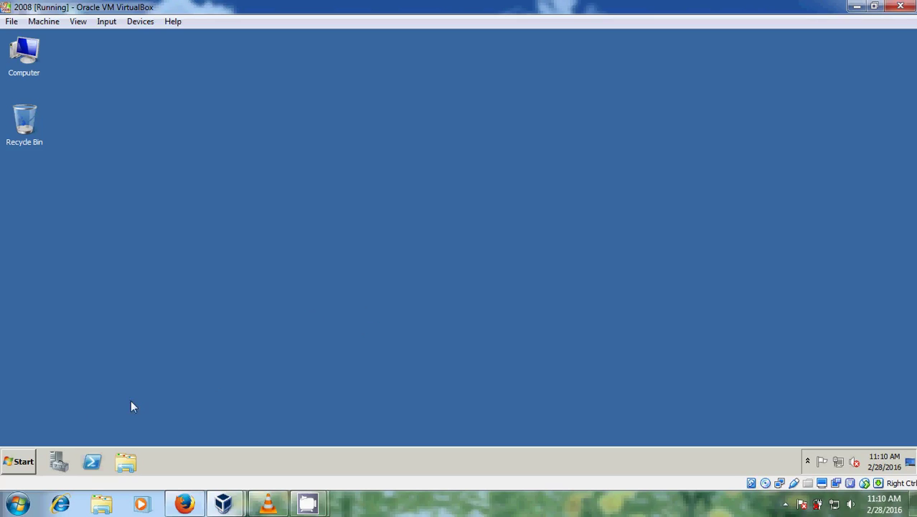
Open Server Manager, start the Add Roles Wizard and choose the DHCP Server role for installation
{"action": "left_click", "coordinate": [57, 460]}
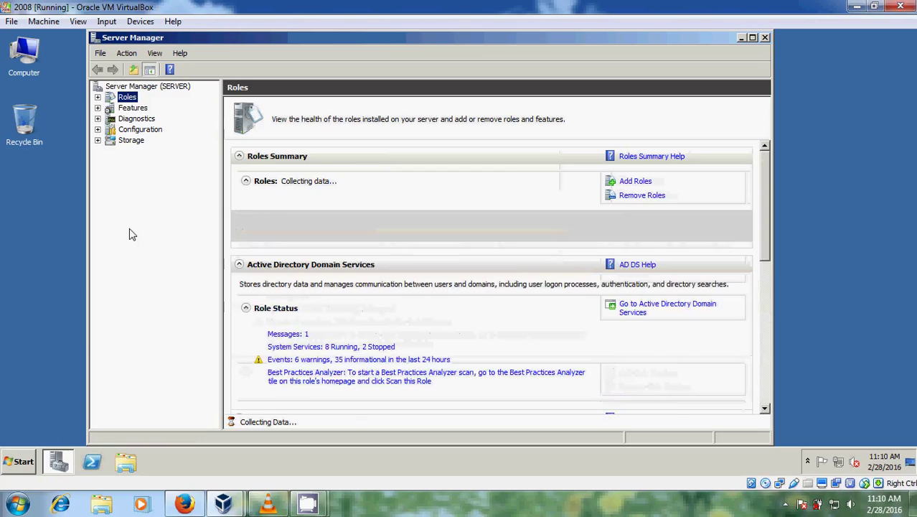
{"action": "left_click", "coordinate": [636, 182]}
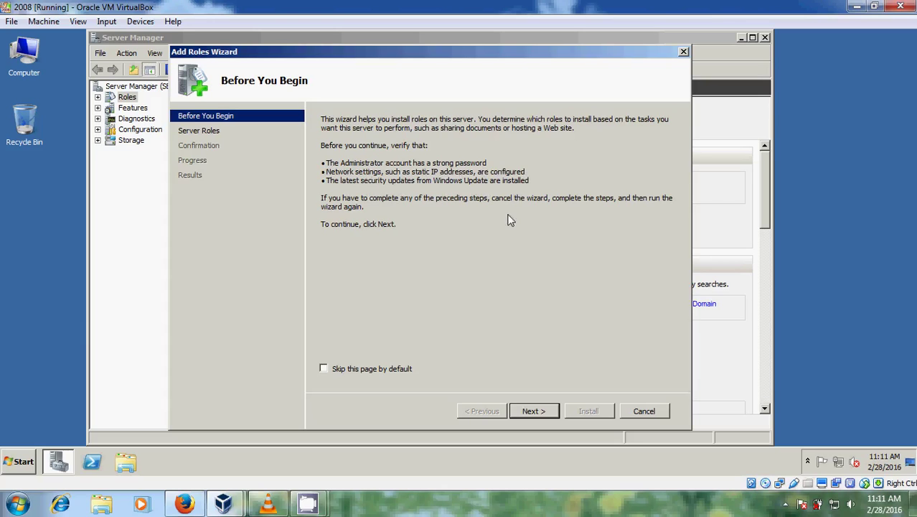
{"action": "left_click", "coordinate": [534, 411]}
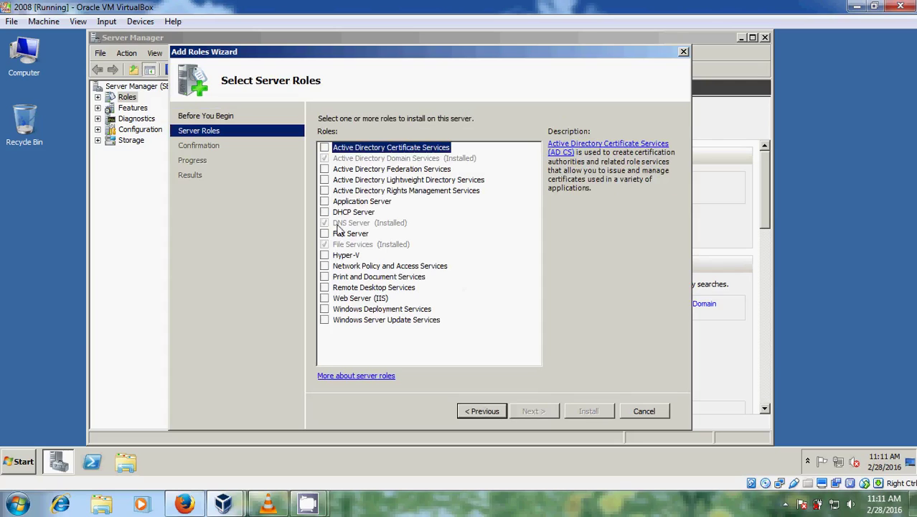
{"action": "left_click", "coordinate": [326, 214]}
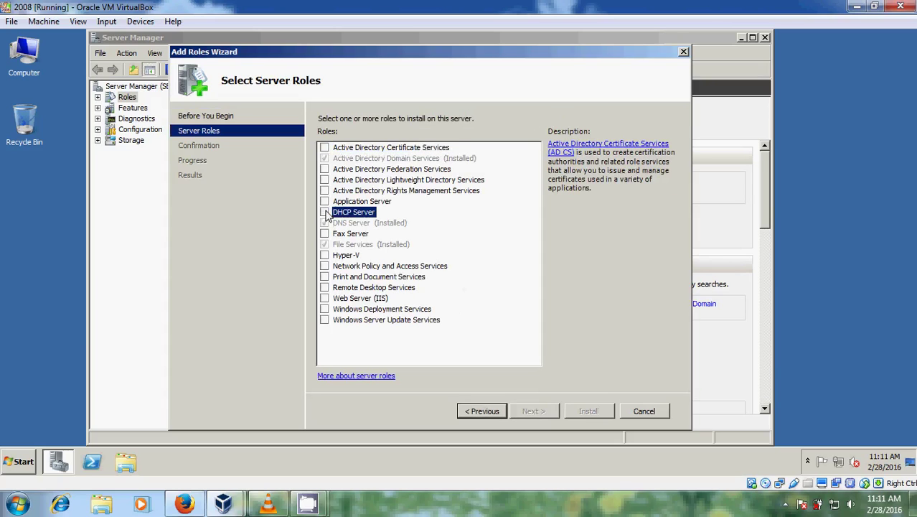
{"action": "left_click", "coordinate": [325, 213]}
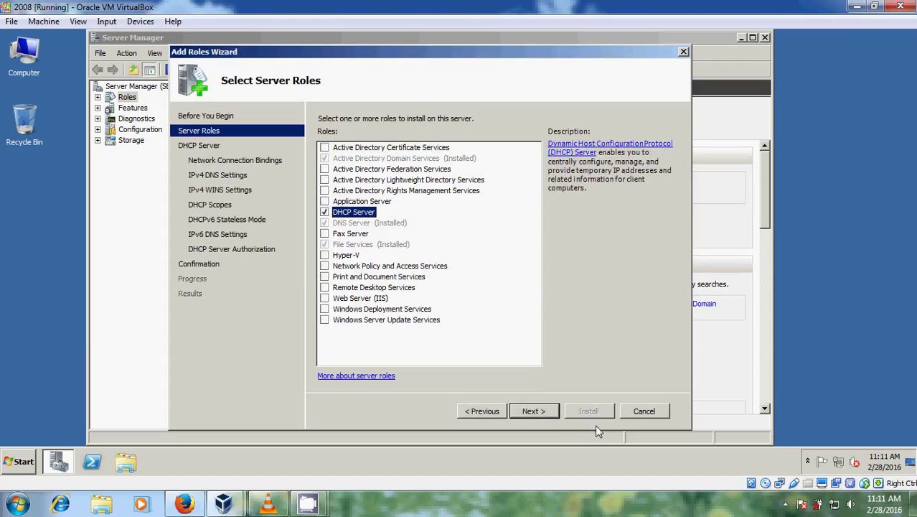
{"action": "left_click", "coordinate": [533, 412]}
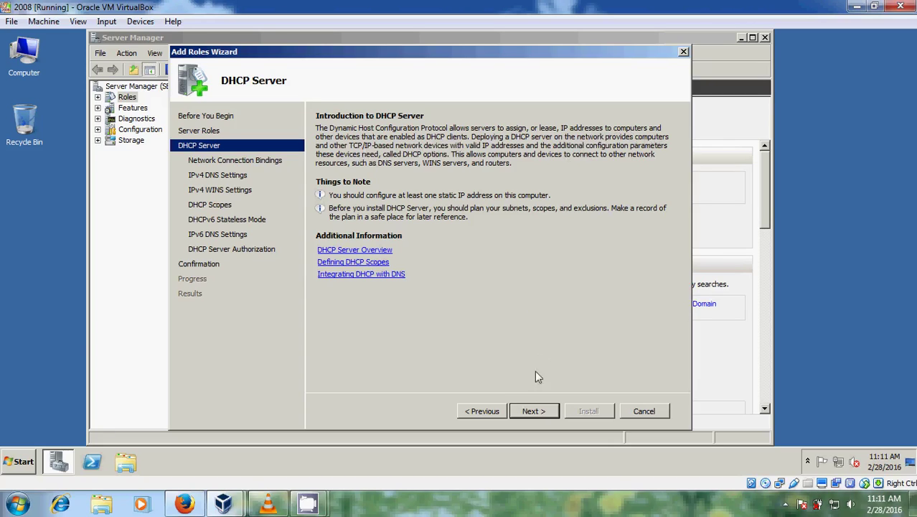
Accept the 10.0.2.15 network connection binding and set the preferred DNS server IPv4 address to 10.0.2.15
{"action": "left_click", "coordinate": [535, 409]}
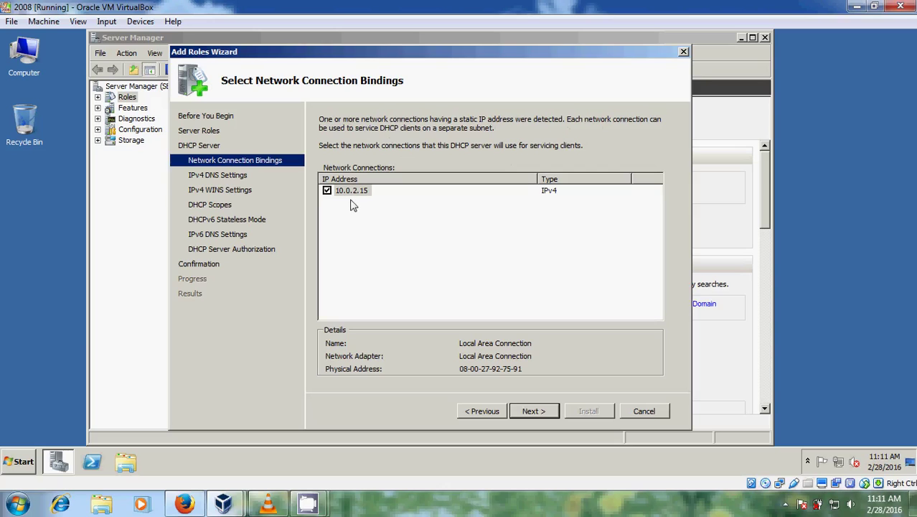
{"action": "left_click", "coordinate": [532, 411]}
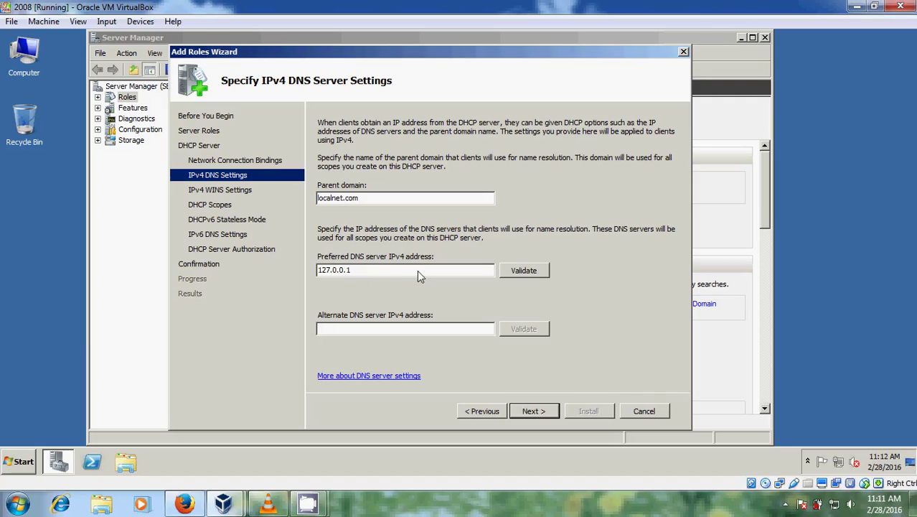
{"action": "left_click", "coordinate": [542, 274]}
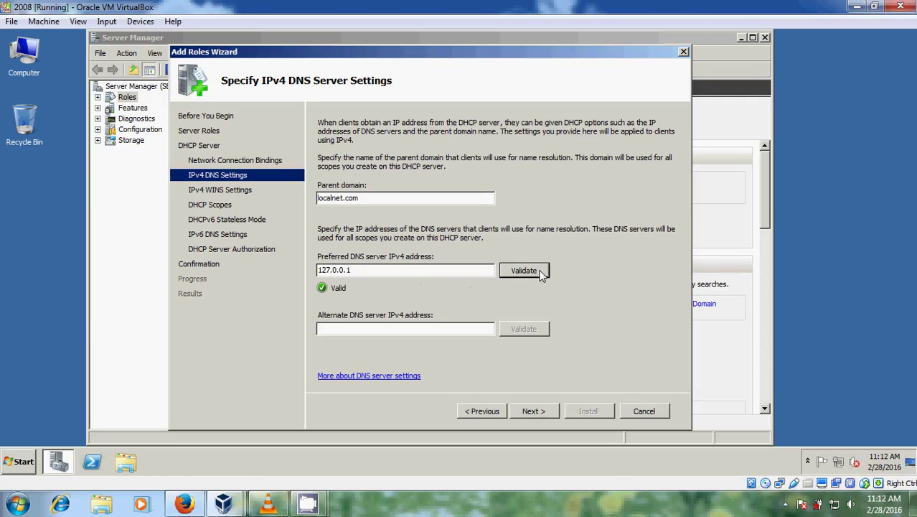
{"action": "double_click", "coordinate": [371, 276]}
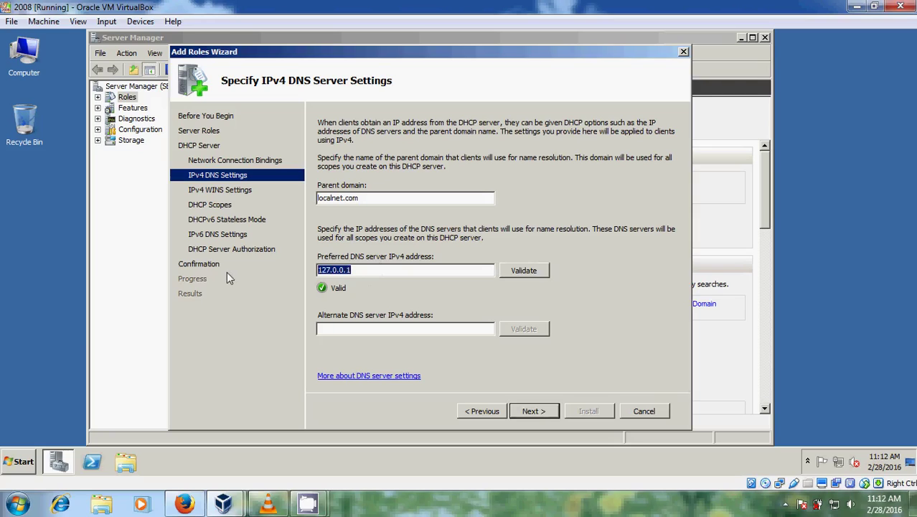
{"action": "type", "text": "10"}
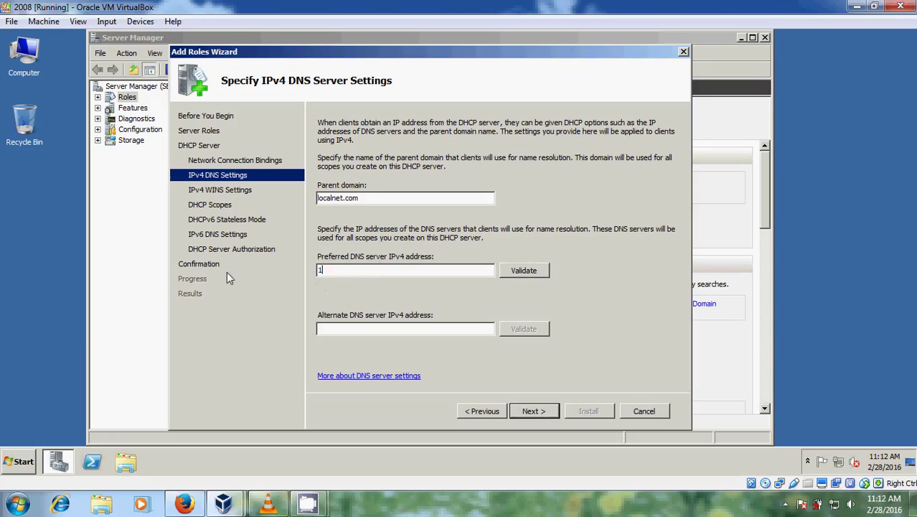
{"action": "type", "text": ".0.2.15"}
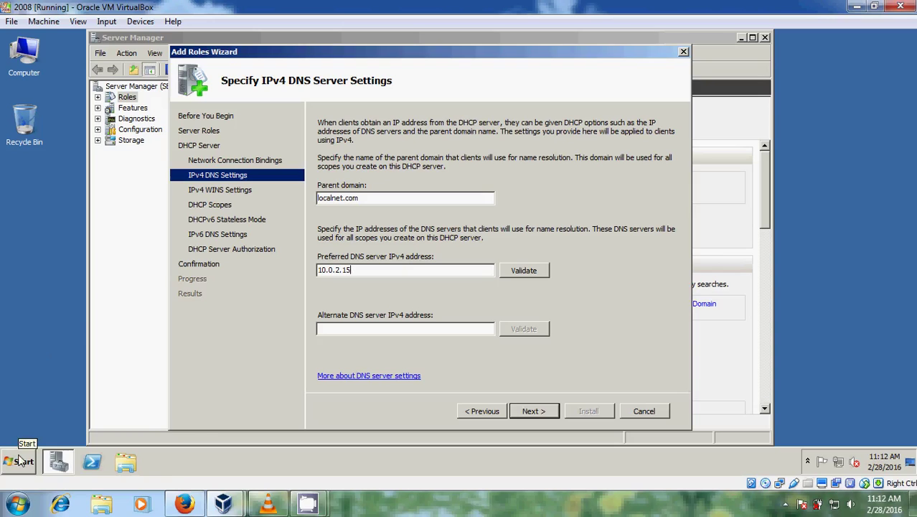
Run ipconfig in a command prompt to check the server's IPv4 address, and close the prompt
{"action": "key", "text": "super+r"}
{"action": "key", "text": "Return"}
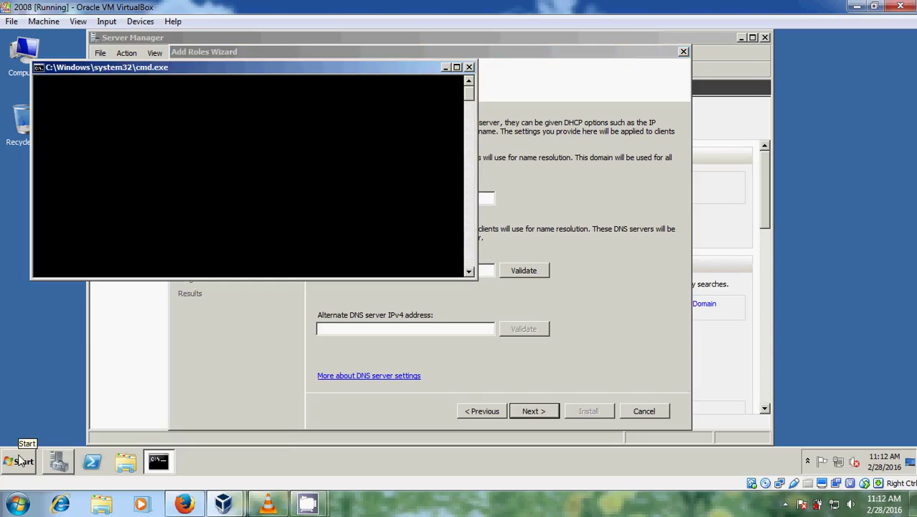
{"action": "type", "text": "ipconfig"}
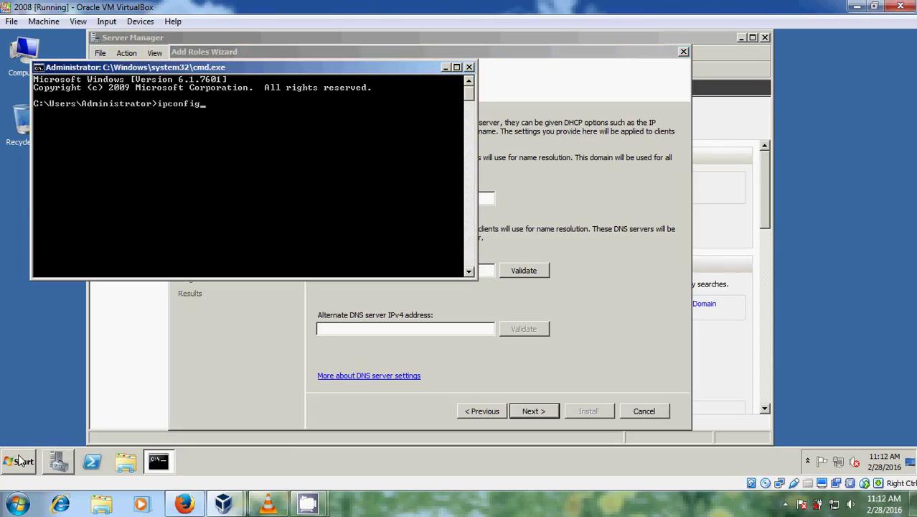
{"action": "key", "text": "Return"}
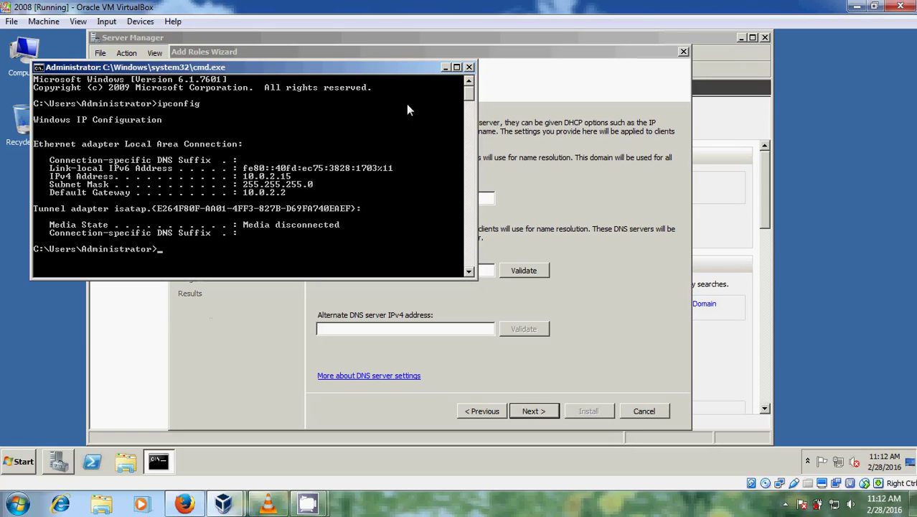
{"action": "left_click", "coordinate": [469, 67]}
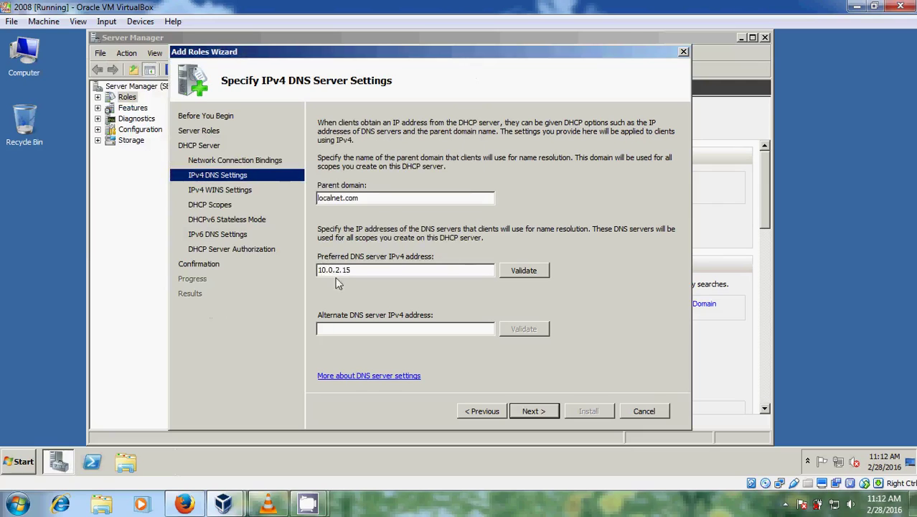
Validate the preferred DNS server address and continue with WINS not required for applications on this network
{"action": "left_click", "coordinate": [543, 277]}
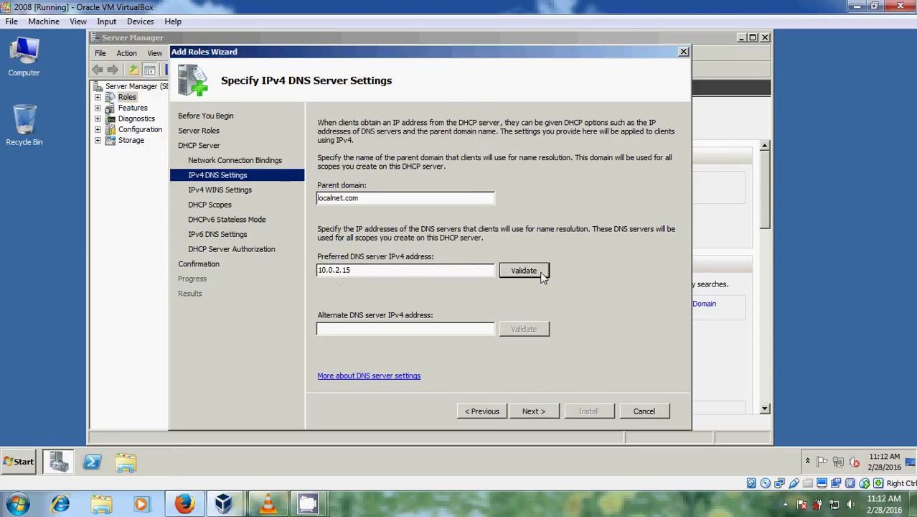
{"action": "left_click", "coordinate": [541, 414]}
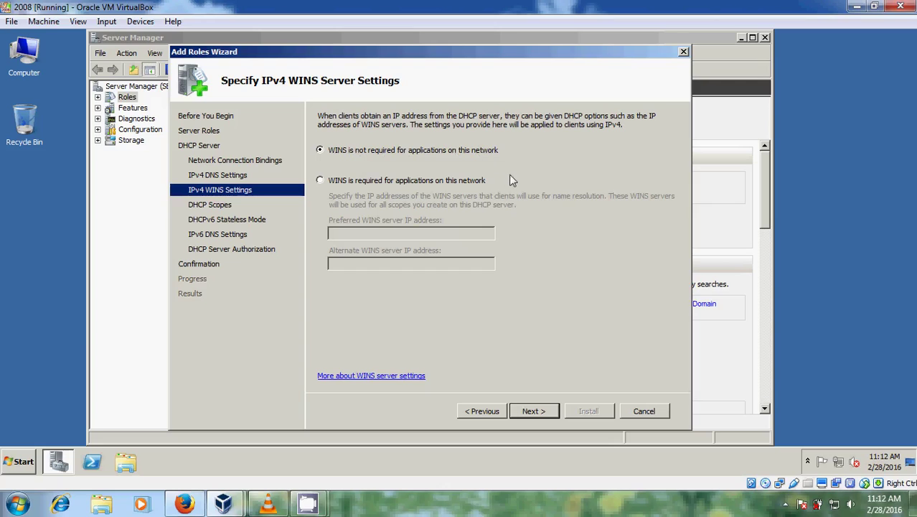
{"action": "left_click", "coordinate": [534, 411]}
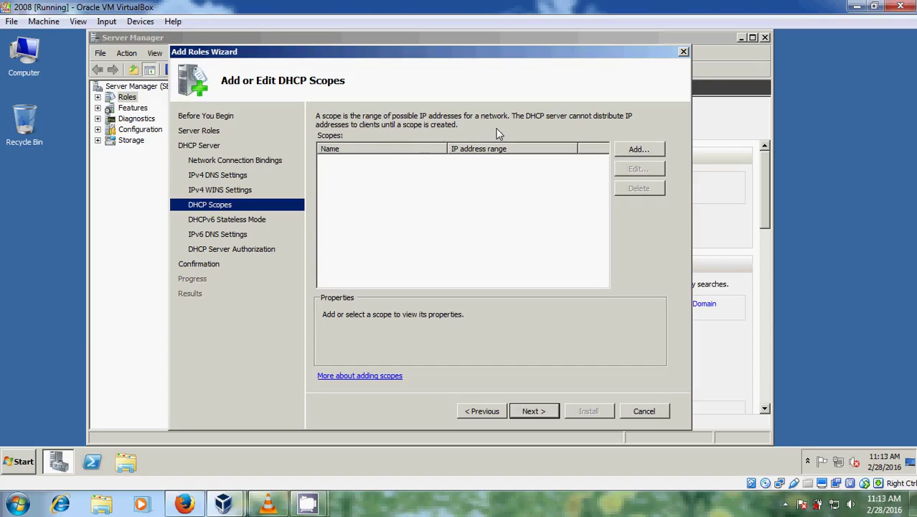
Create a DHCP scope named localscope with starting IP address 10.0.2.100 and ending IP address 10.0.2.200
{"action": "left_click", "coordinate": [639, 150]}
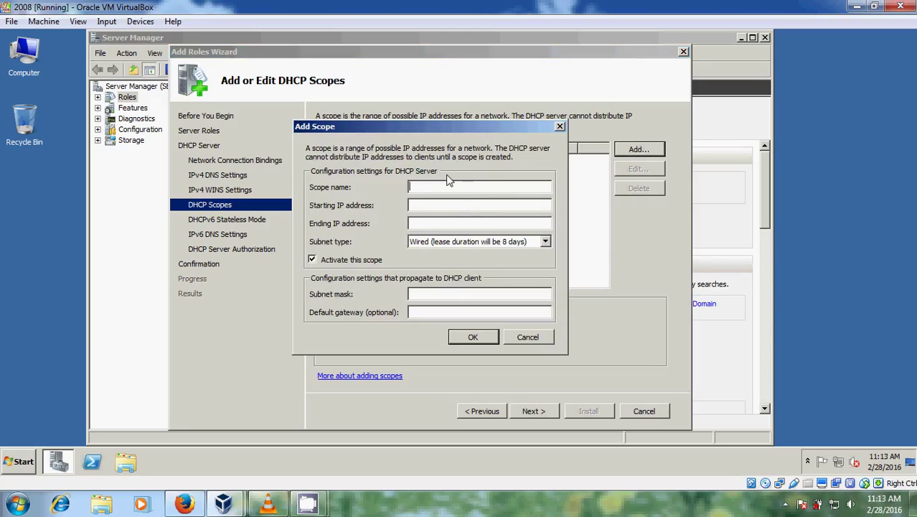
{"action": "type", "text": "localscope"}
{"action": "left_click", "coordinate": [443, 209]}
{"action": "type", "text": "10.0.2.100"}
{"action": "left_click", "coordinate": [470, 227]}
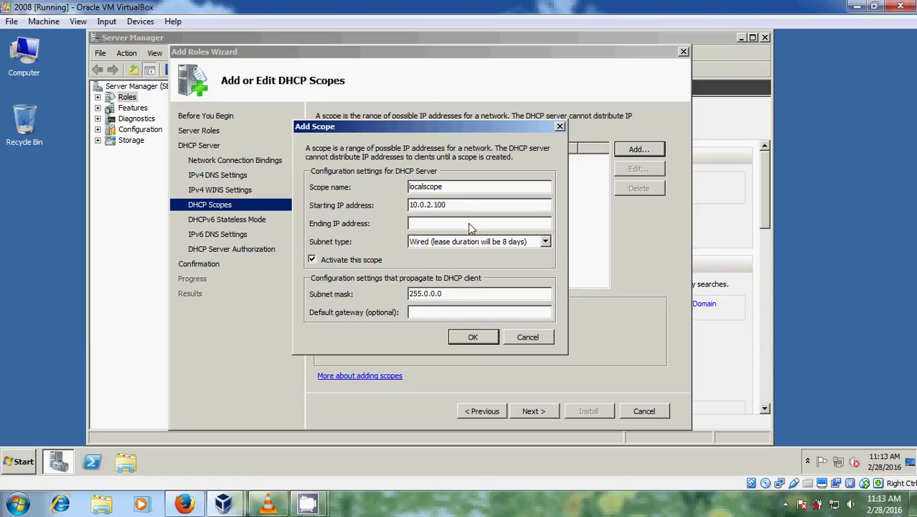
{"action": "type", "text": "10.0.2.200"}
Choose the Wired subnet type with an 8-day lease for the scope and set its default gateway to 10.0.2.2
{"action": "left_click", "coordinate": [546, 241]}
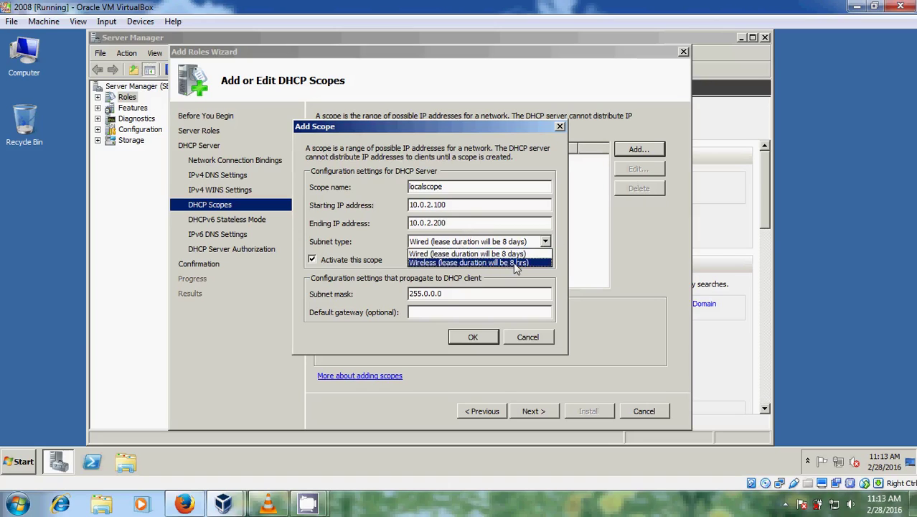
{"action": "left_click", "coordinate": [440, 254]}
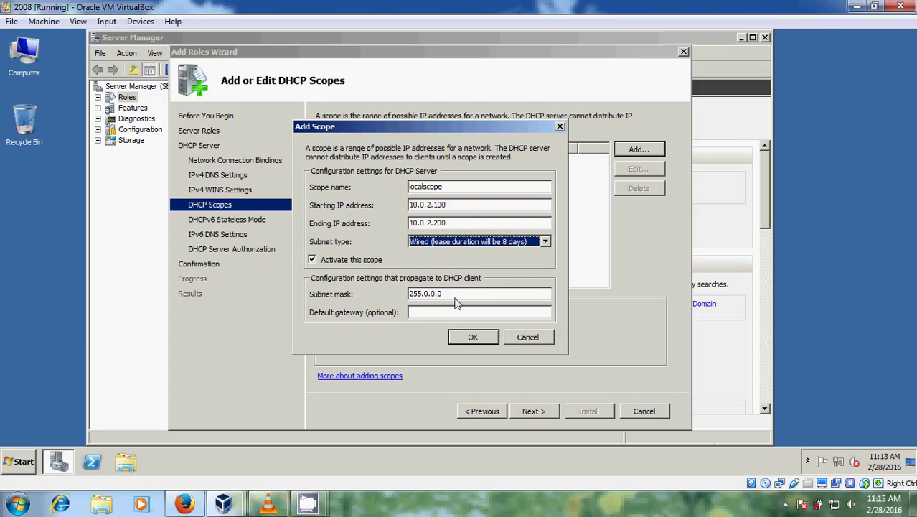
{"action": "left_click", "coordinate": [443, 315]}
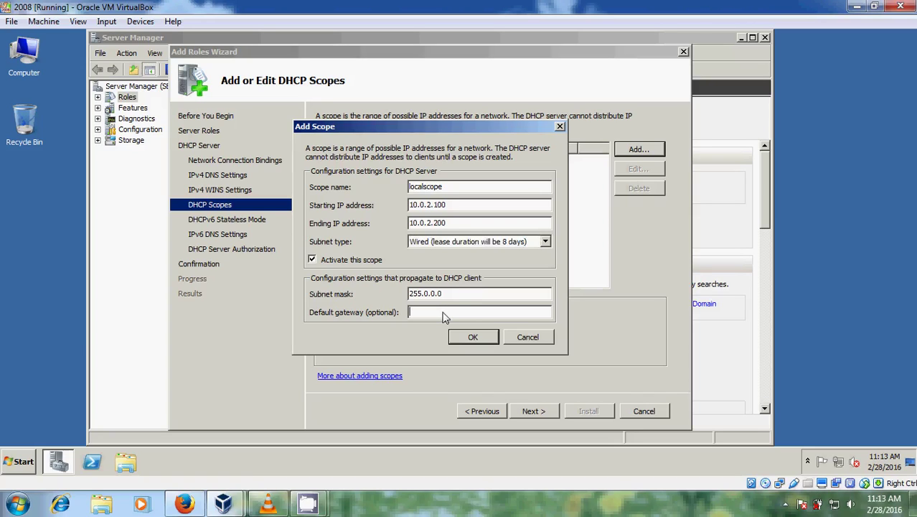
{"action": "type", "text": "10.0.2.2"}
Run ipconfig in a new command prompt to check the default gateway, and close the prompt
{"action": "key", "text": "super+r"}
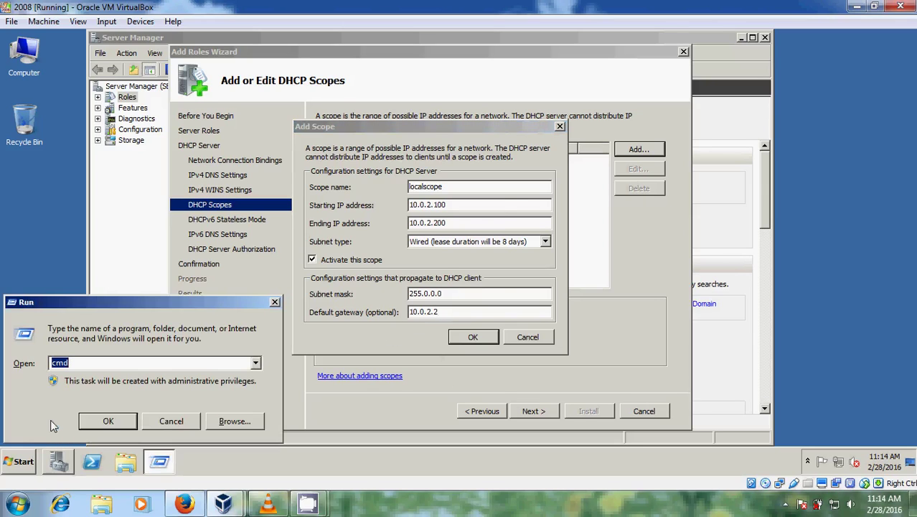
{"action": "key", "text": "Return"}
{"action": "type", "text": "ipco"}
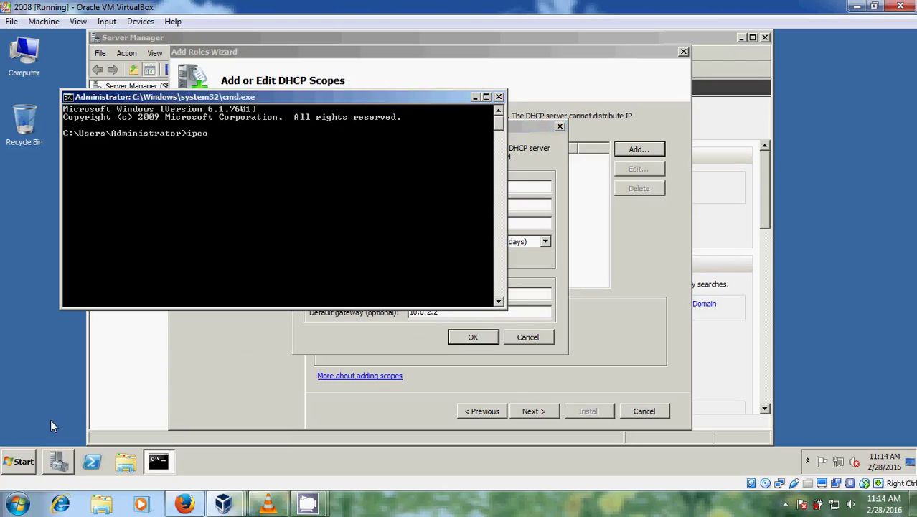
{"action": "type", "text": "nfig"}
{"action": "key", "text": "Return"}
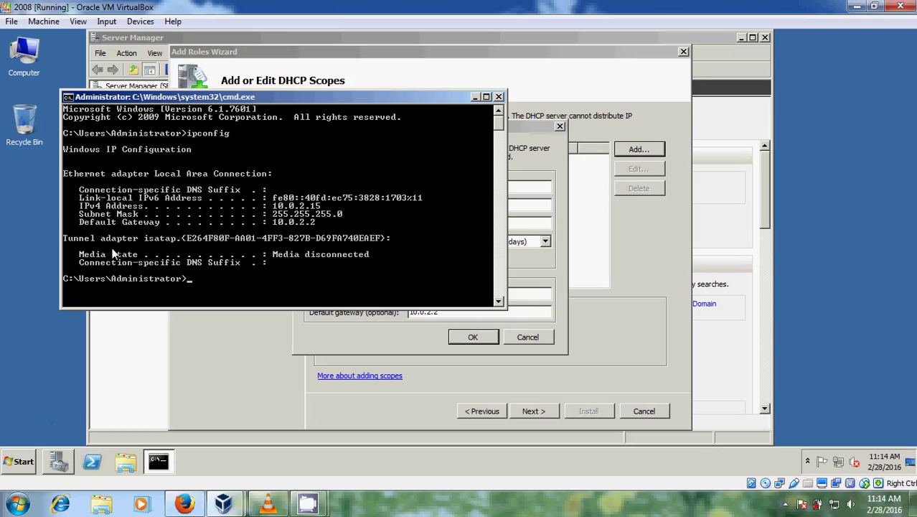
{"action": "left_click", "coordinate": [499, 97]}
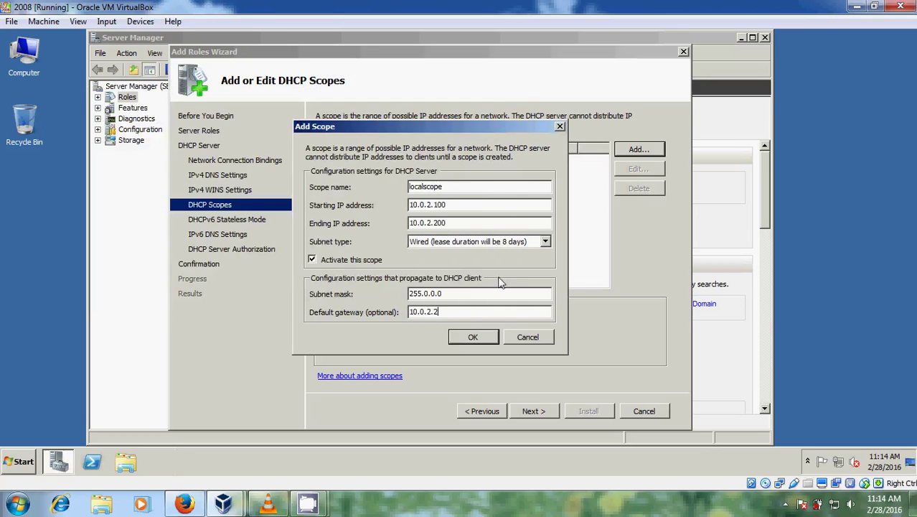
Save the new scope and disable DHCPv6 stateless mode for this server
{"action": "left_click", "coordinate": [474, 337]}
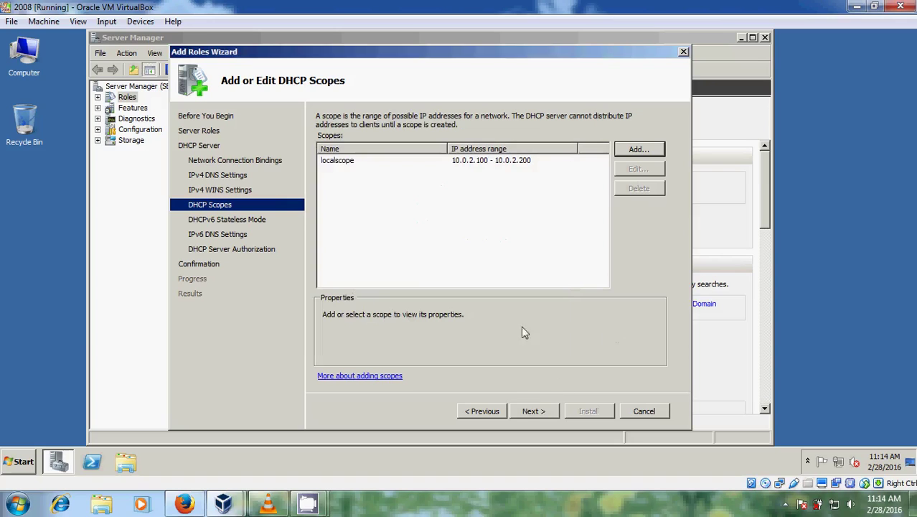
{"action": "left_click", "coordinate": [535, 412]}
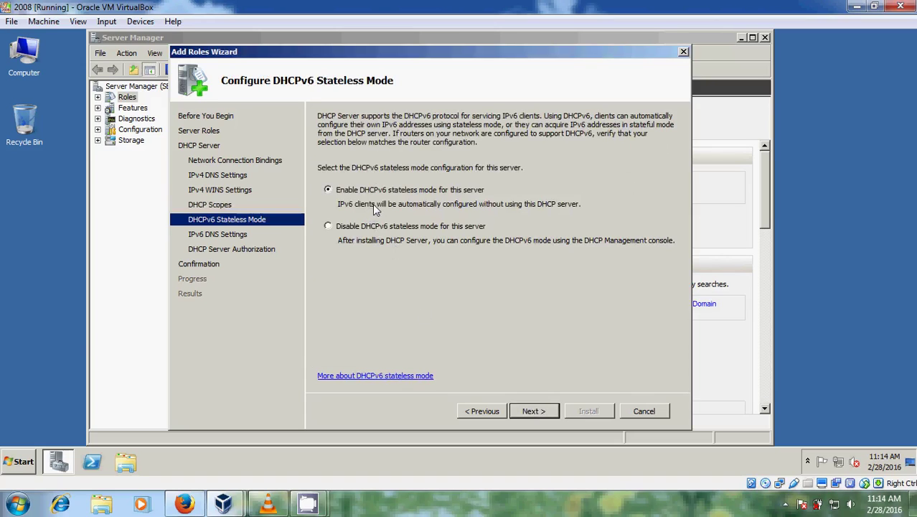
{"action": "left_click", "coordinate": [328, 227]}
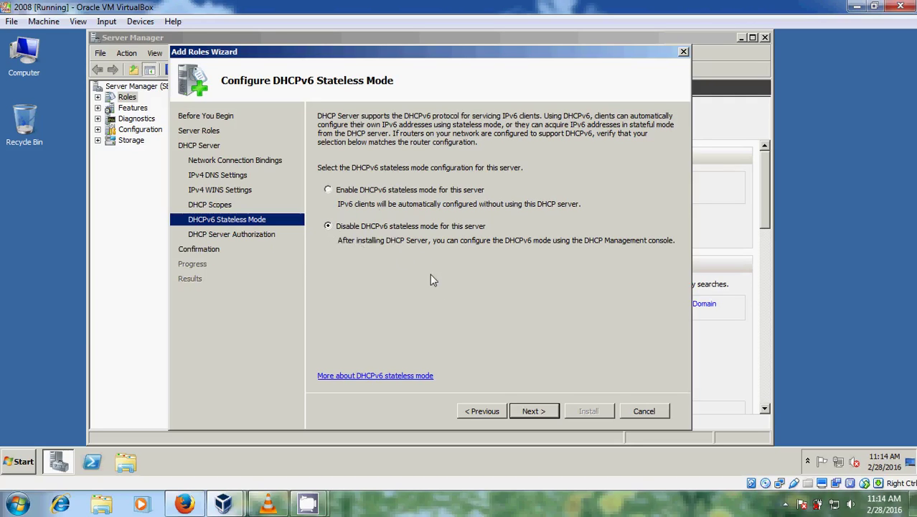
{"action": "left_click", "coordinate": [534, 411]}
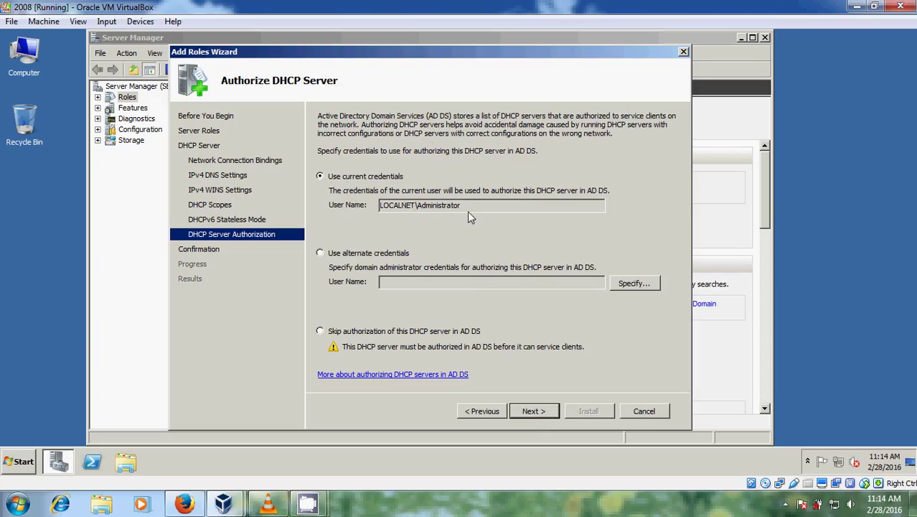
Authorize the DHCP server with the current credentials, install the role and close the wizard
{"action": "left_click", "coordinate": [543, 410]}
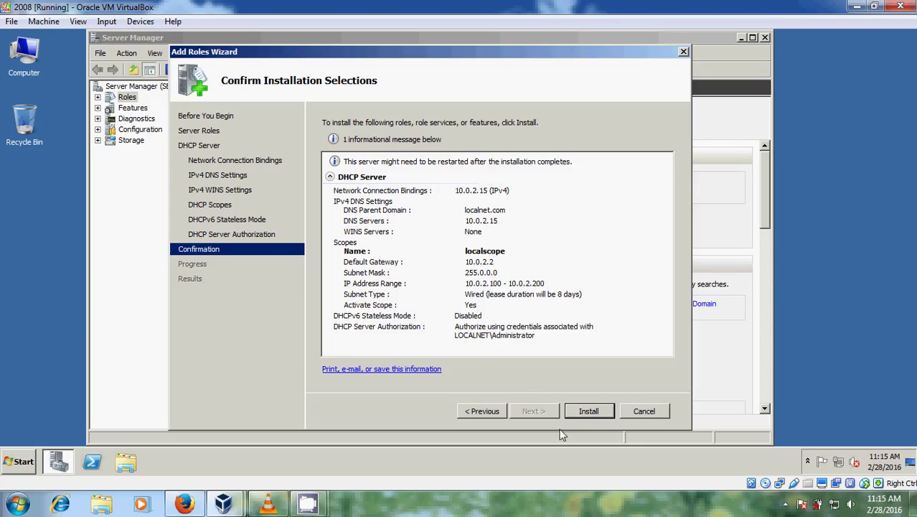
{"action": "left_click", "coordinate": [599, 408]}
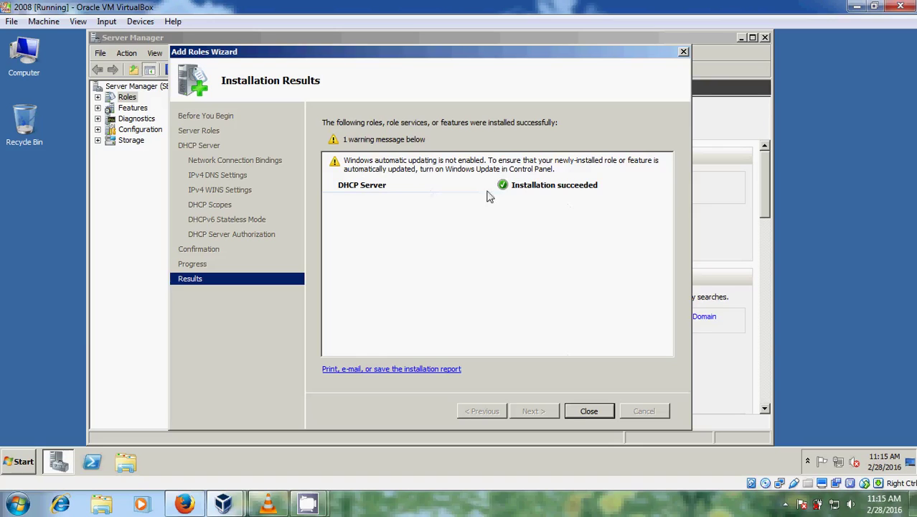
{"action": "left_click", "coordinate": [589, 411]}
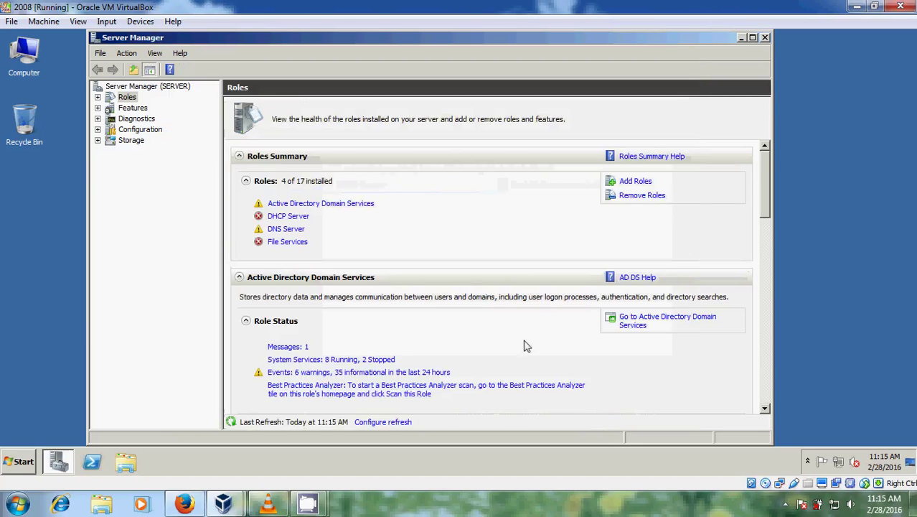
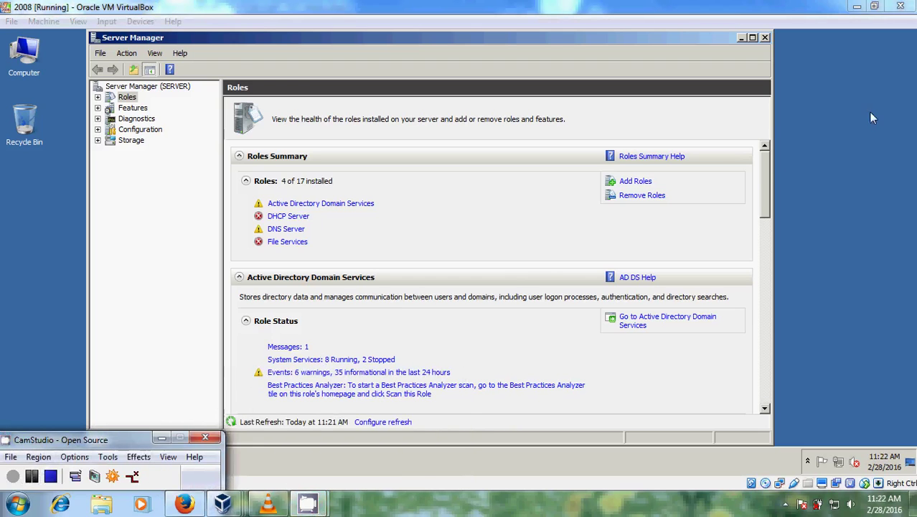
Close Server Manager, open the DHCP administrative console, maximize it and widen its console tree to show the full server name
{"action": "left_click", "coordinate": [766, 38]}
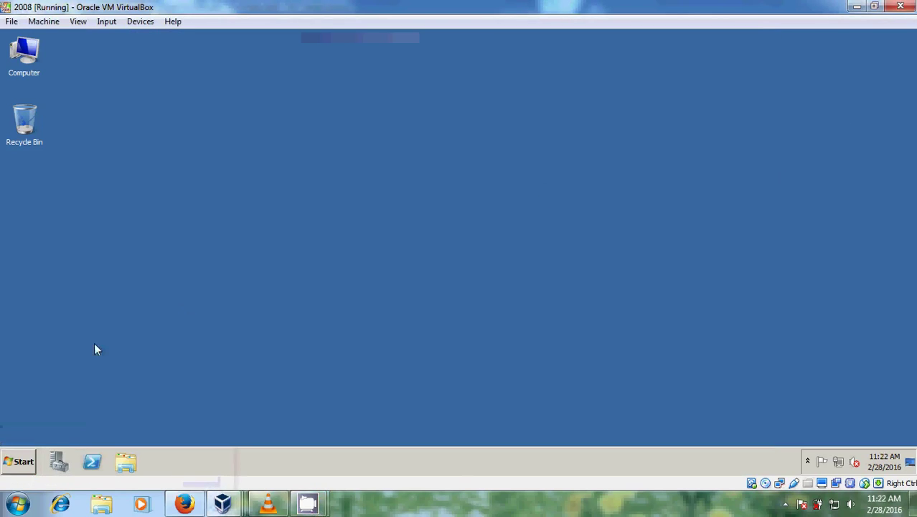
{"action": "left_click", "coordinate": [21, 461]}
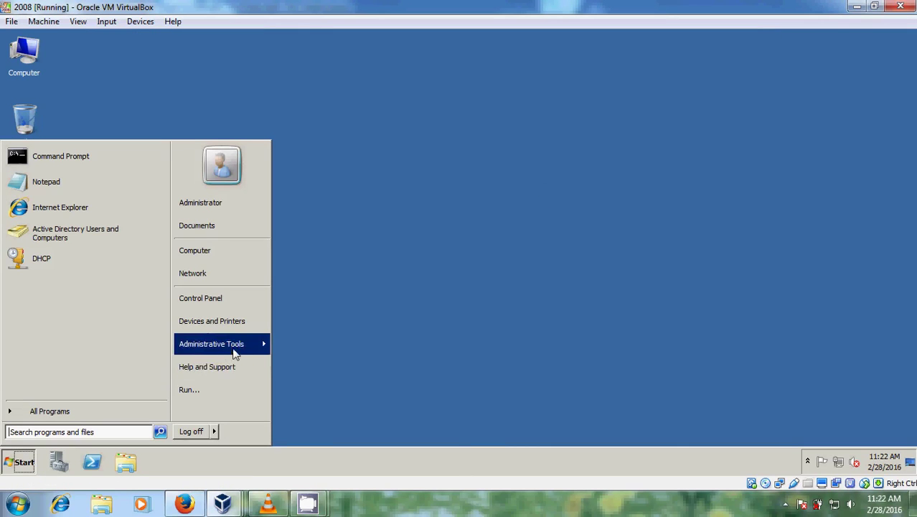
{"action": "mouse_move", "coordinate": [246, 350]}
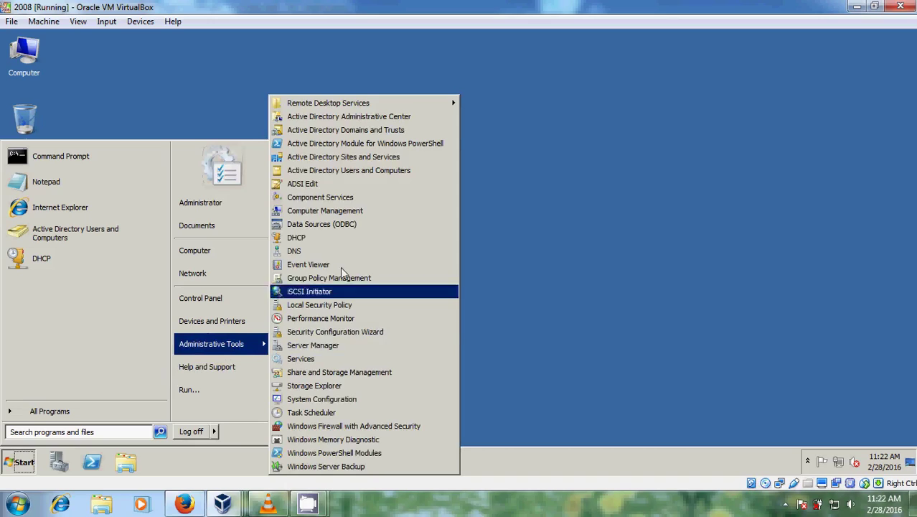
{"action": "left_click", "coordinate": [378, 243]}
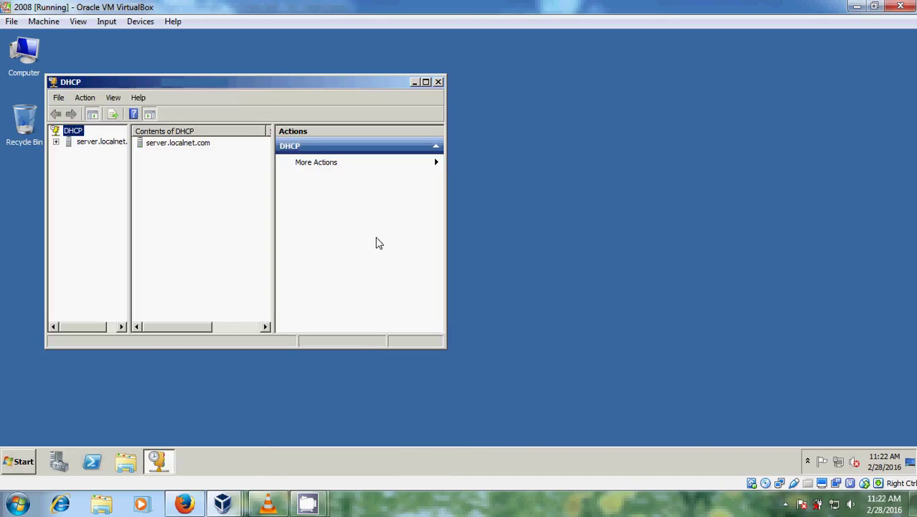
{"action": "left_click", "coordinate": [426, 82]}
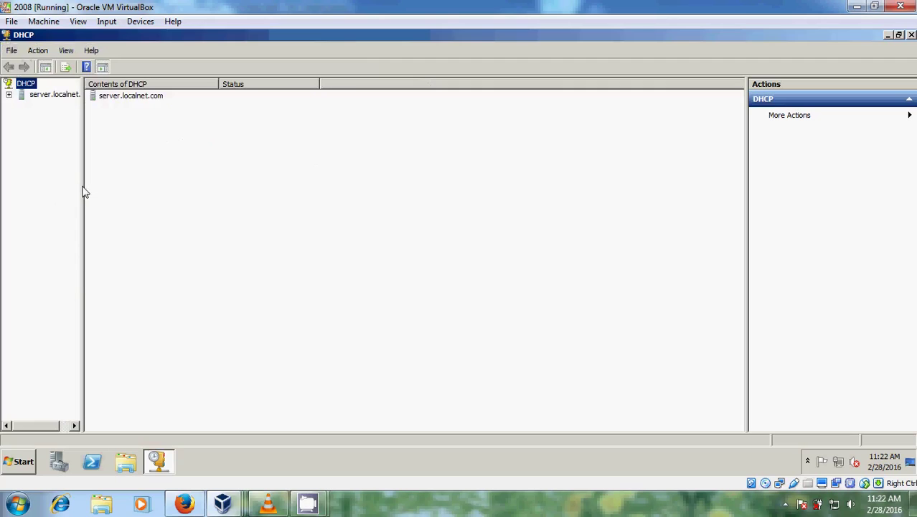
{"action": "left_click_drag", "start_coordinate": [84, 191], "coordinate": [196, 188]}
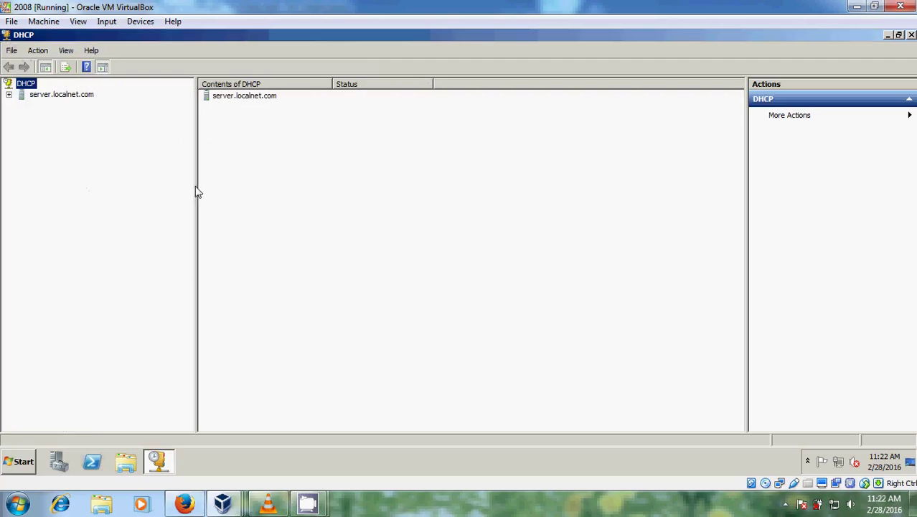
Expand server.localnet.com and its IPv4 localscope scope, and review the scope's address pool and address leases
{"action": "left_click", "coordinate": [9, 95]}
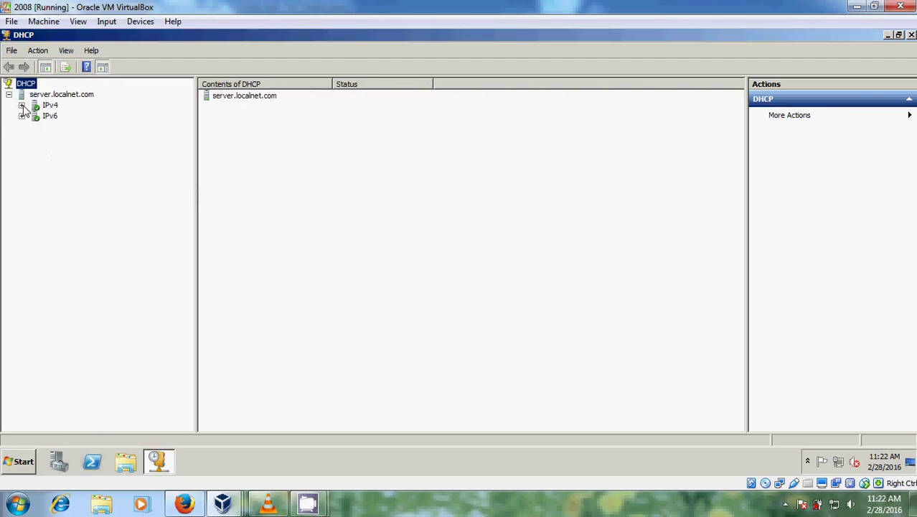
{"action": "left_click", "coordinate": [23, 106]}
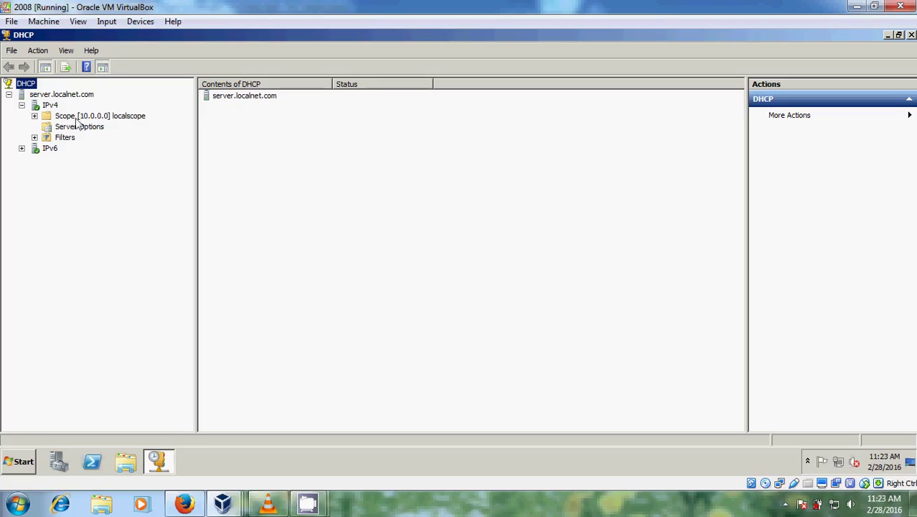
{"action": "left_click", "coordinate": [35, 116]}
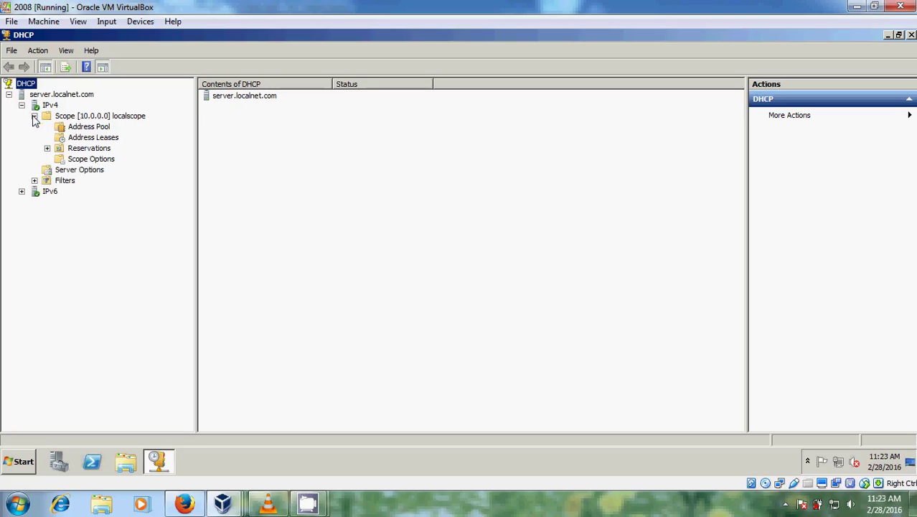
{"action": "left_click", "coordinate": [91, 129]}
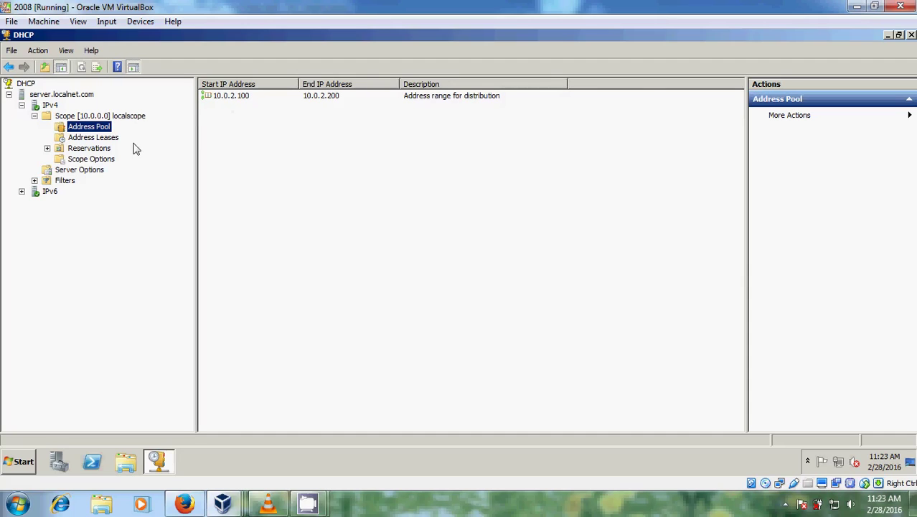
{"action": "left_click", "coordinate": [104, 140]}
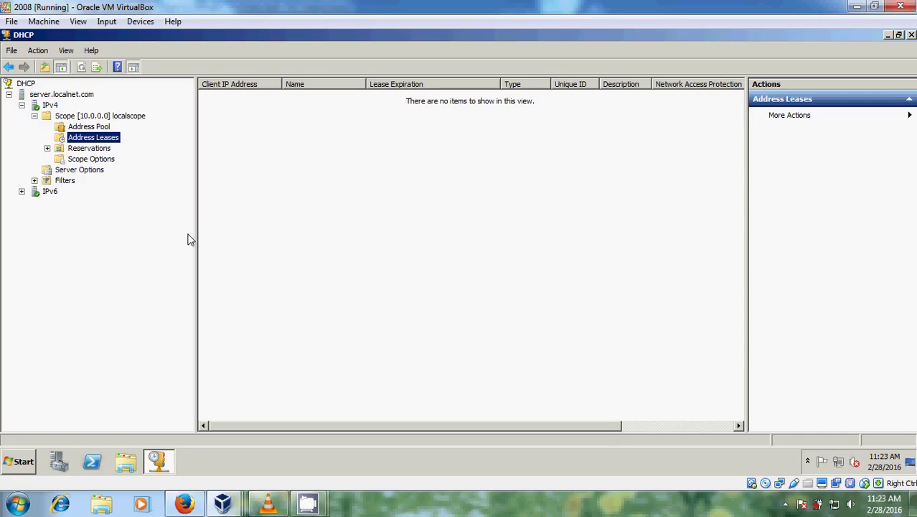
Minimize the virtual machine, media player and VirtualBox Manager windows to reach the host desktop
{"action": "left_click", "coordinate": [858, 8]}
{"action": "left_click", "coordinate": [859, 7]}
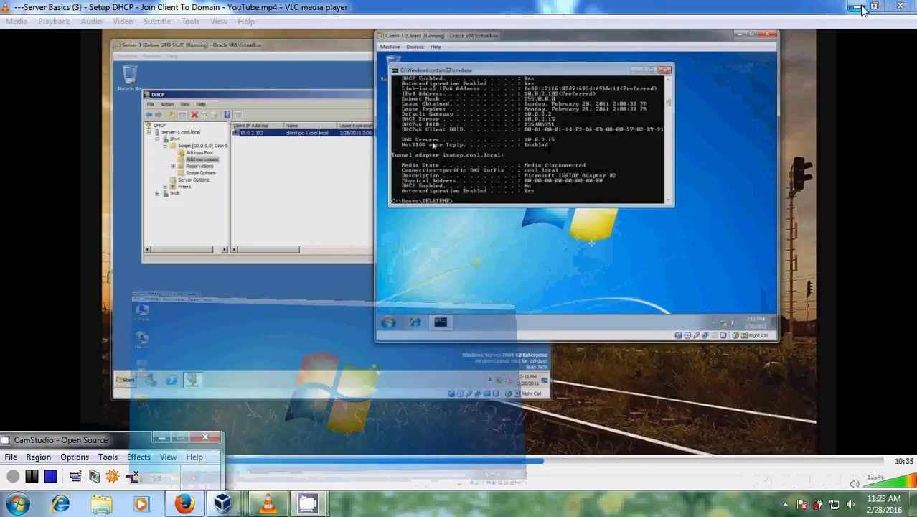
{"action": "left_click", "coordinate": [853, 6]}
{"action": "left_click", "coordinate": [856, 6]}
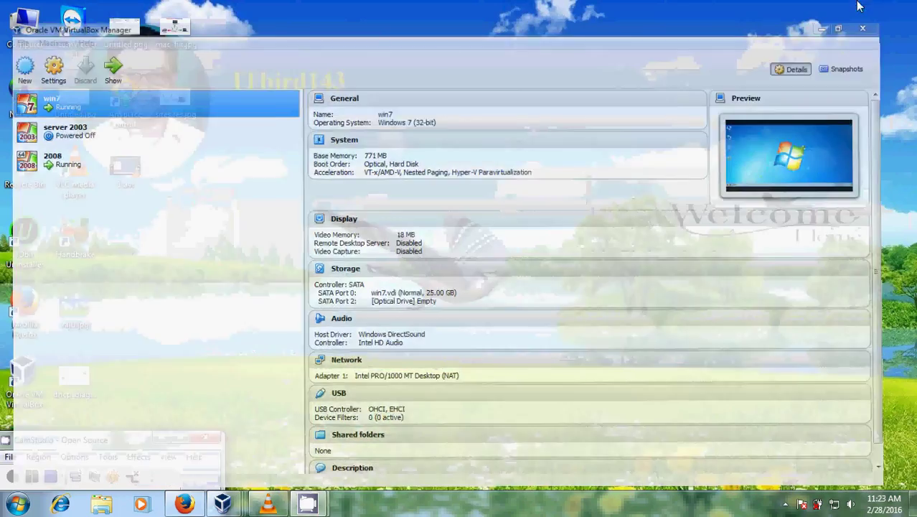